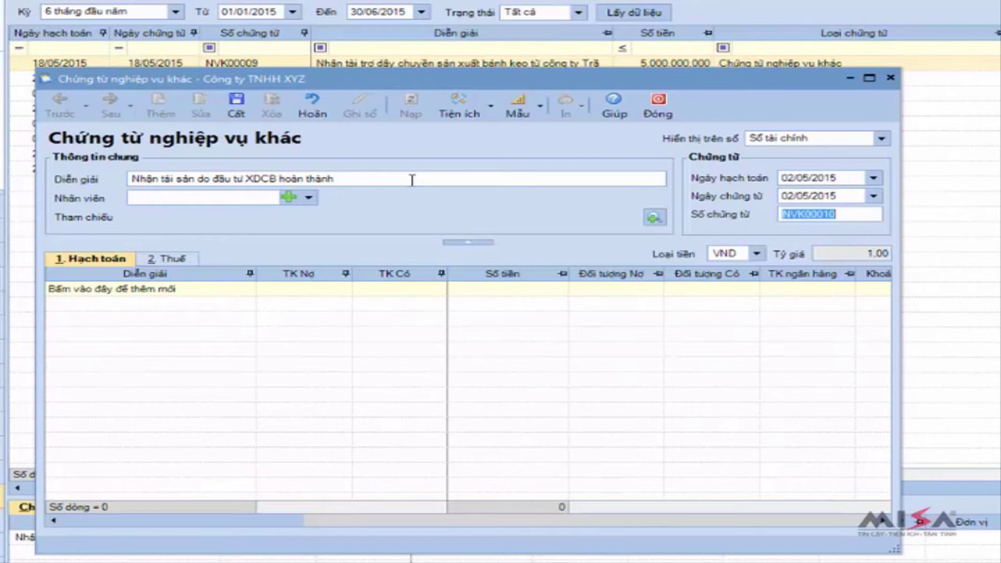
Step: Keep VND as the currency of the miscellaneous voucher NVK00010
{"action": "key", "text": "Tab"}
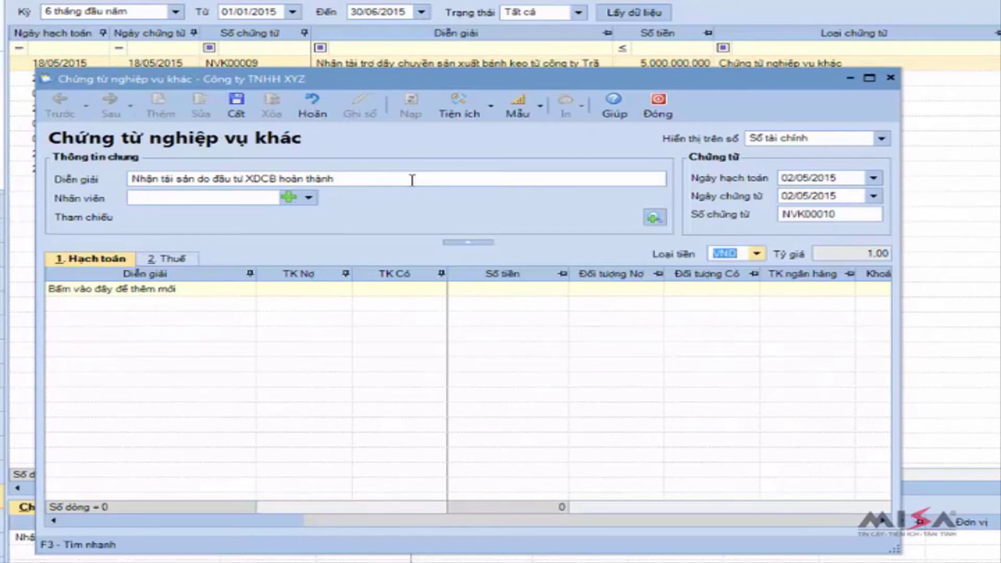
{"action": "left_click", "coordinate": [757, 254]}
{"action": "left_click", "coordinate": [759, 284]}
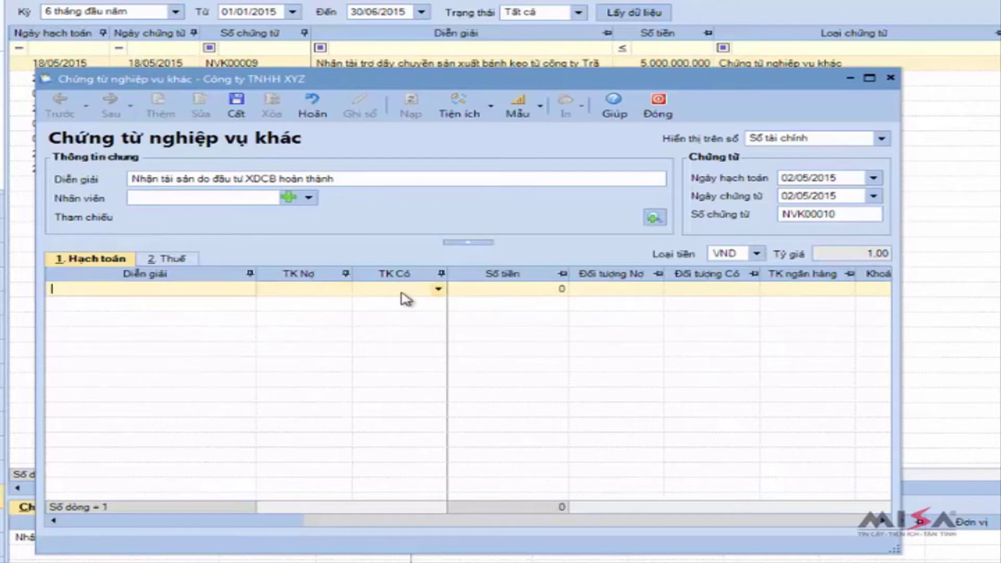
Step: Add a posting line for Nhận tài sản do đầu tư XDCB hoàn thành, debit 2111, credit 2412, amount 5.000.000.000, and save the voucher
{"action": "left_click", "coordinate": [368, 181]}
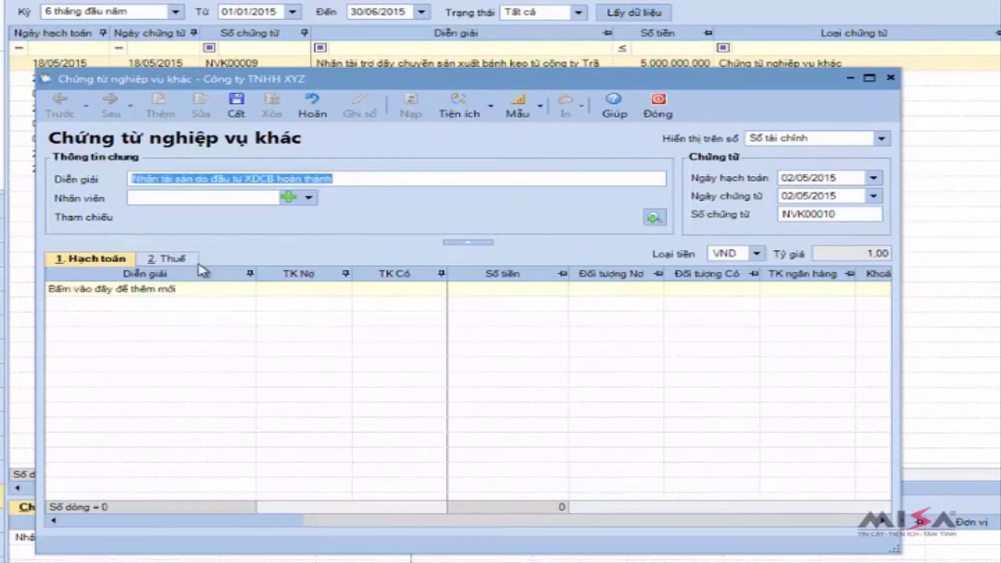
{"action": "left_click", "coordinate": [198, 288]}
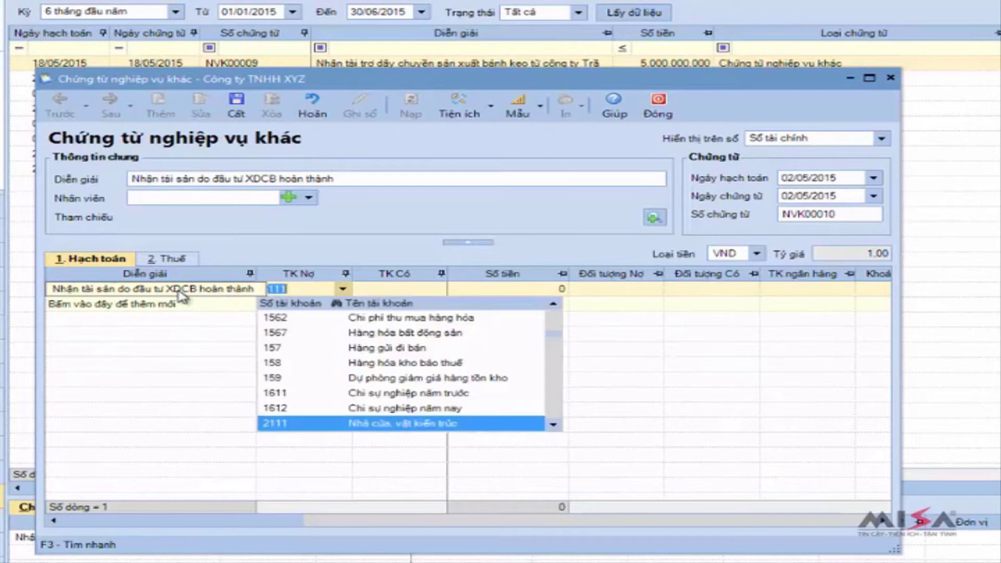
{"action": "type", "text": "111"}
{"action": "key", "text": "Tab"}
{"action": "type", "text": "2412"}
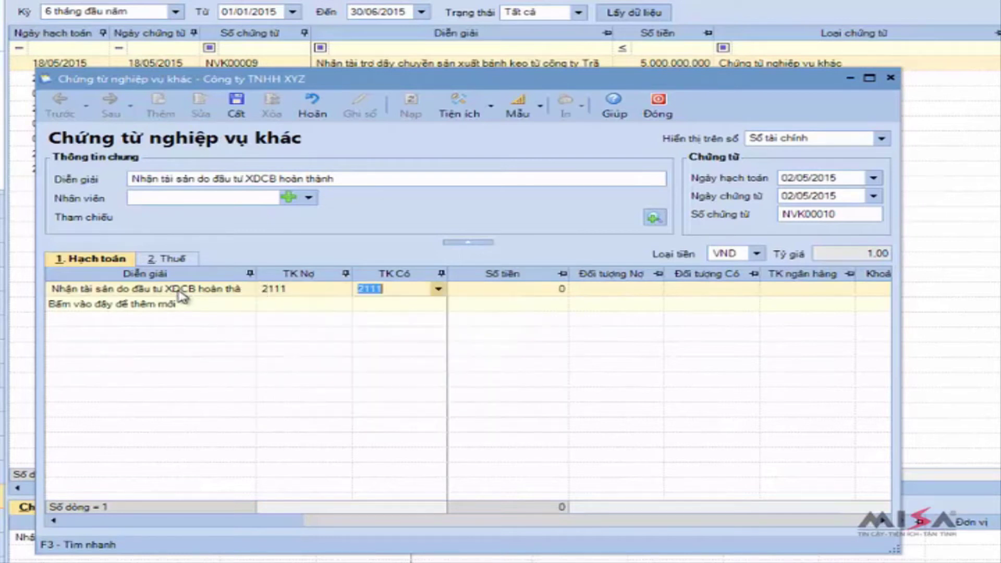
{"action": "key", "text": "Tab"}
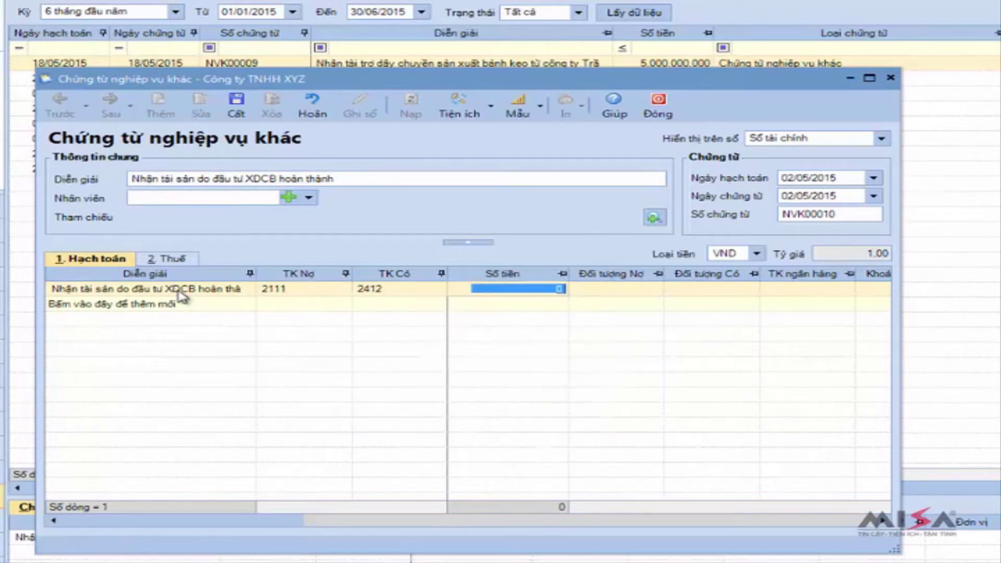
{"action": "type", "text": "5.000.000.000"}
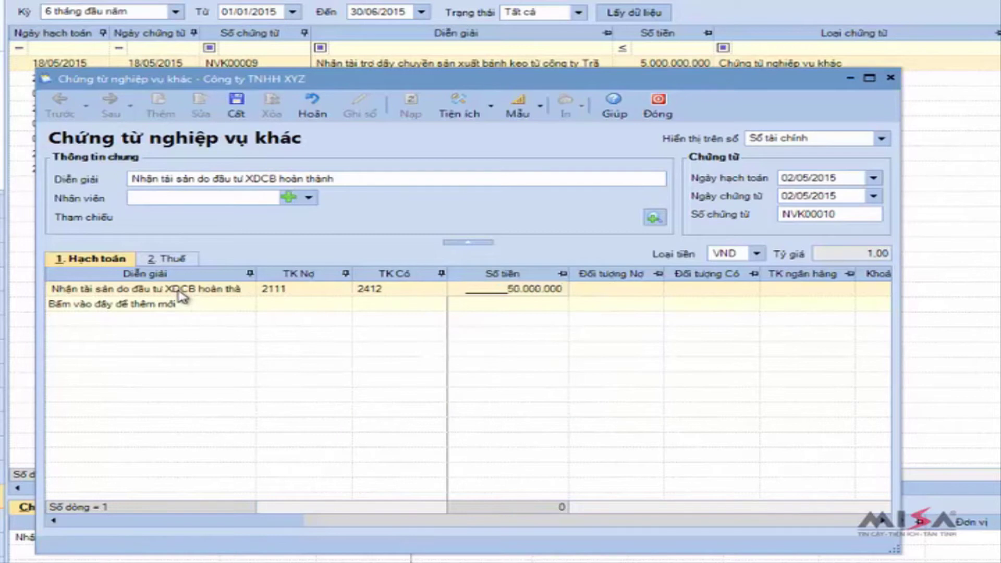
{"action": "key", "text": "Tab"}
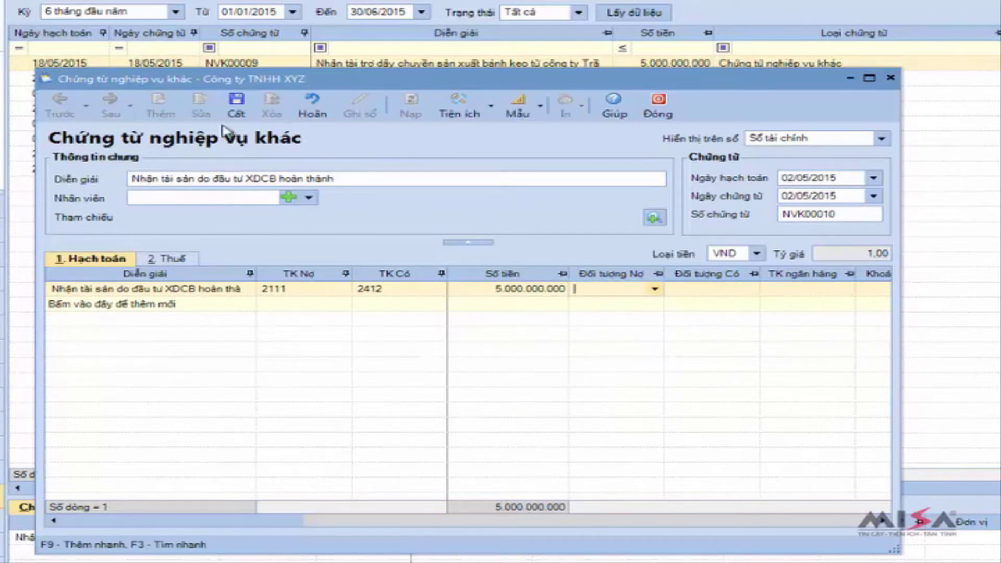
{"action": "left_click", "coordinate": [235, 106]}
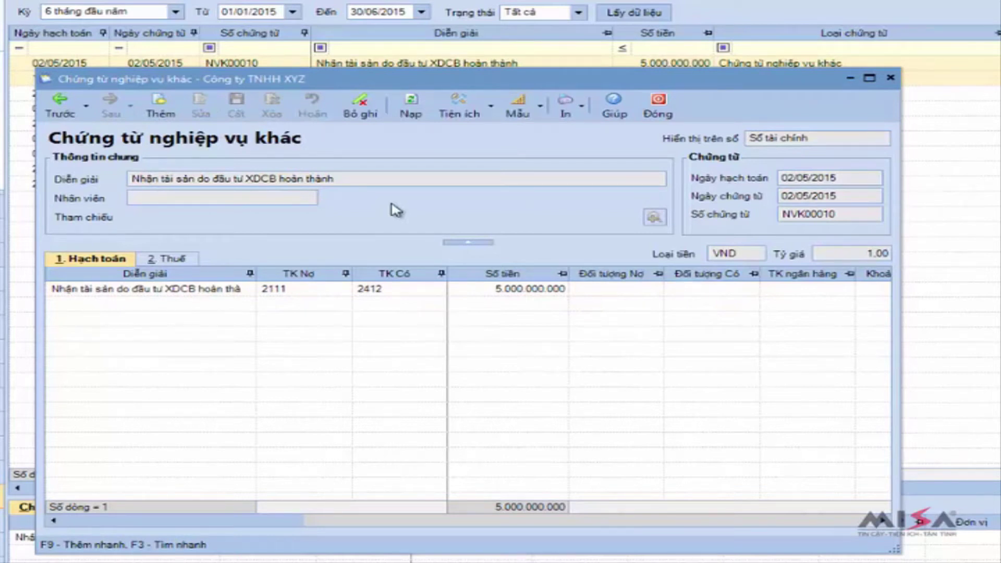
Step: Preview the Chứng từ kế toán printout of the saved voucher, and close both the preview and the voucher
{"action": "left_click", "coordinate": [583, 119]}
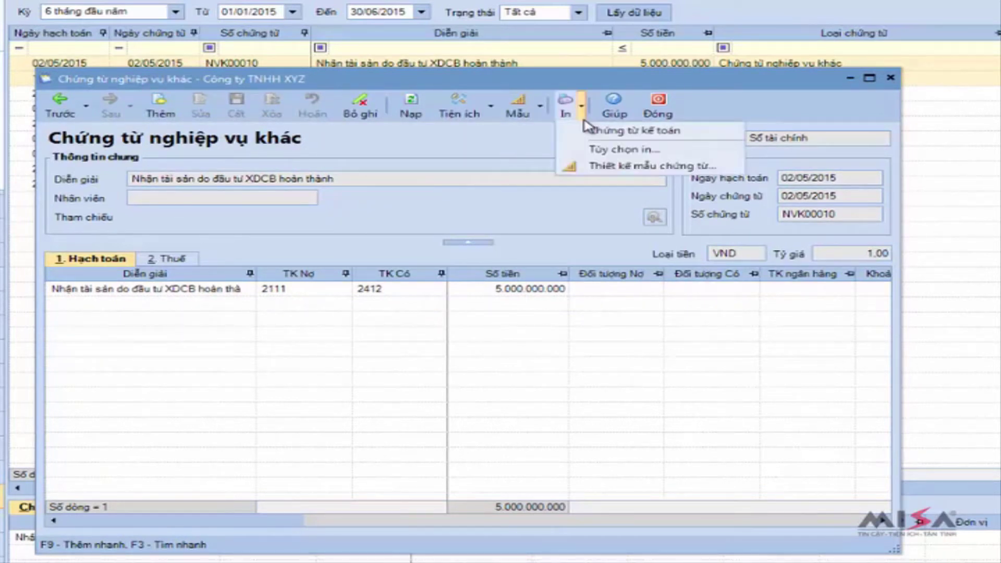
{"action": "left_click", "coordinate": [697, 138]}
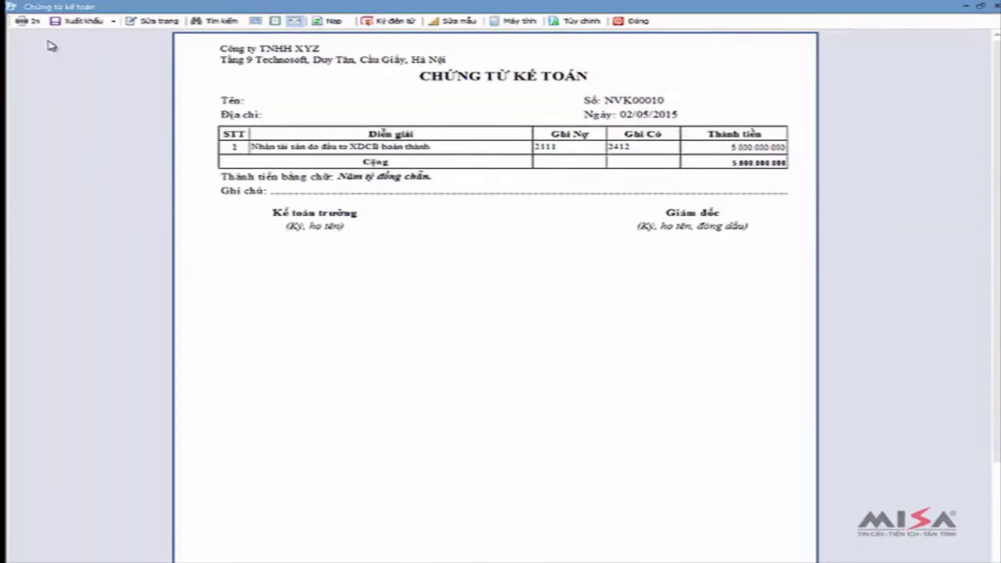
{"action": "left_click", "coordinate": [36, 27]}
{"action": "key", "text": "Escape"}
{"action": "left_click", "coordinate": [637, 21]}
{"action": "left_click", "coordinate": [651, 139]}
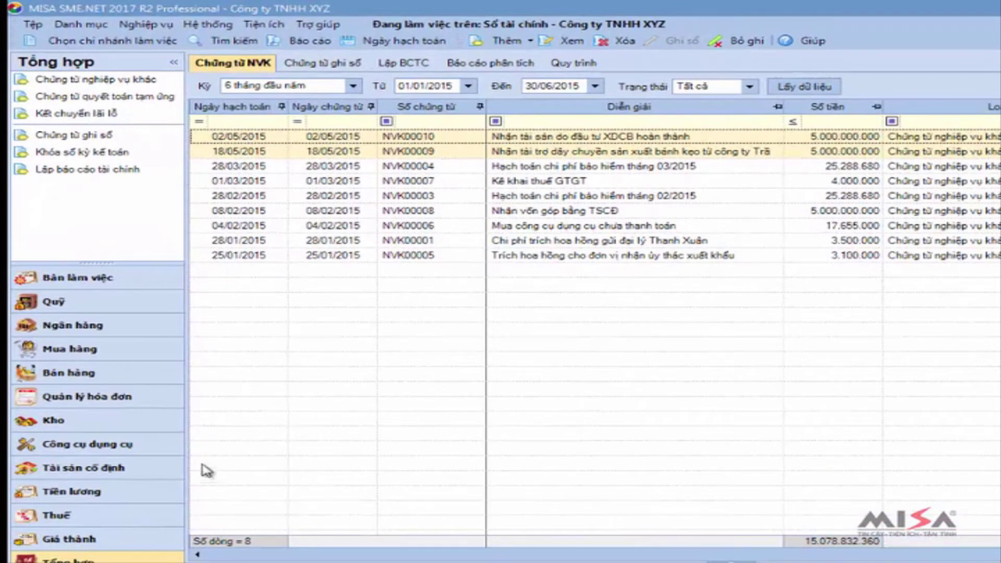
Step: Start a new fixed asset increase (Ghi tăng) under Tài sản cố định and set its increase date to 02/05/2015
{"action": "left_click", "coordinate": [155, 475]}
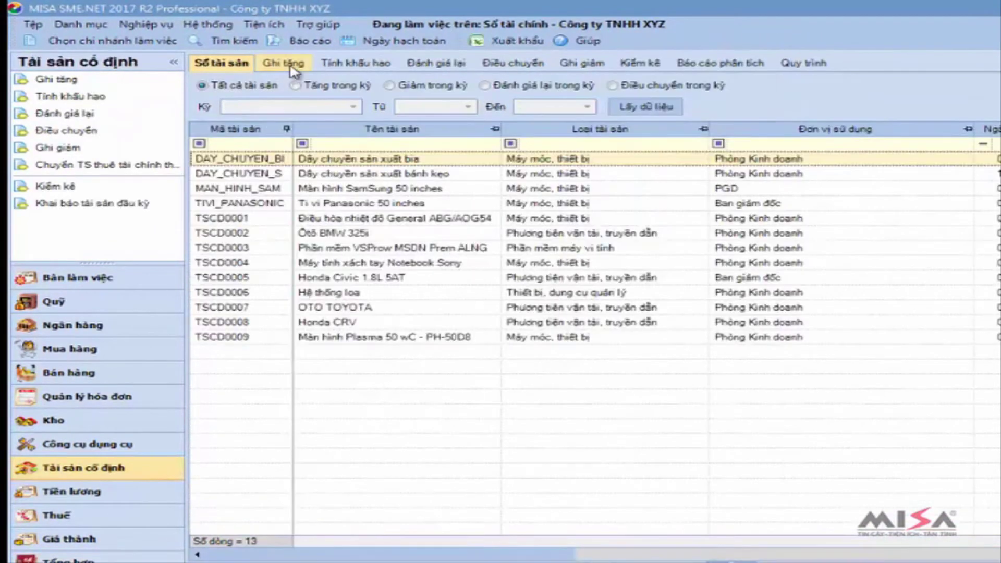
{"action": "left_click", "coordinate": [290, 65]}
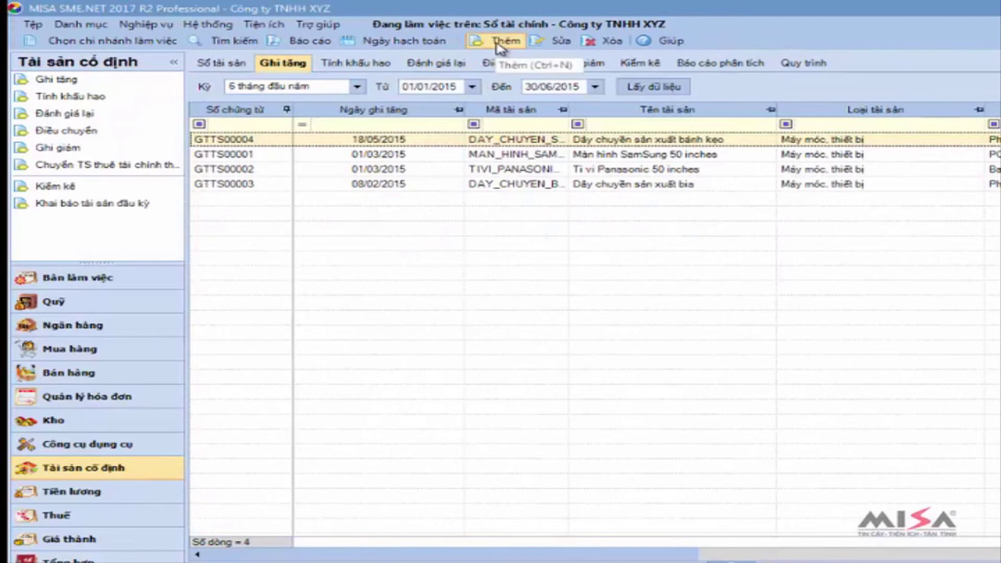
{"action": "left_click", "coordinate": [506, 41]}
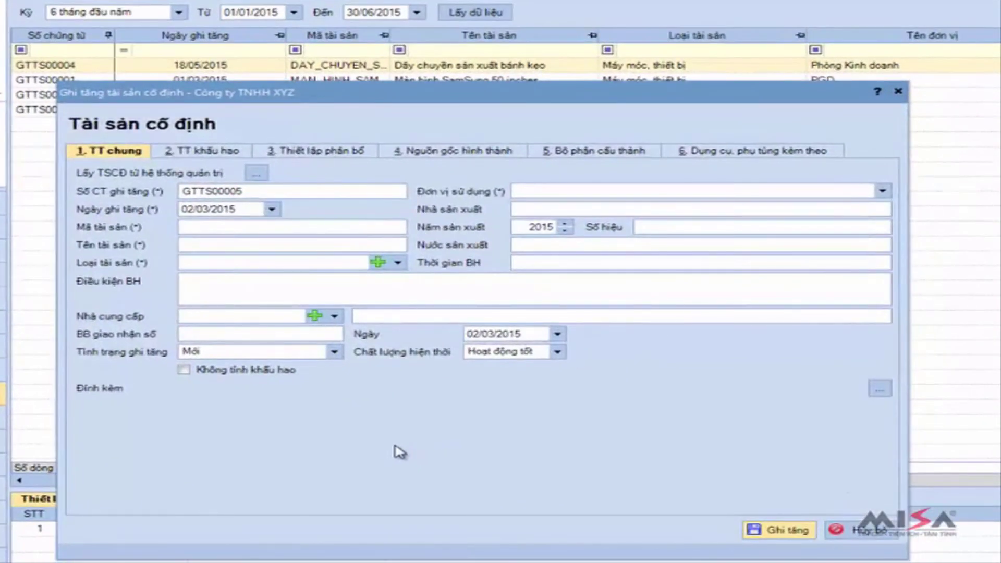
{"action": "left_click", "coordinate": [350, 187]}
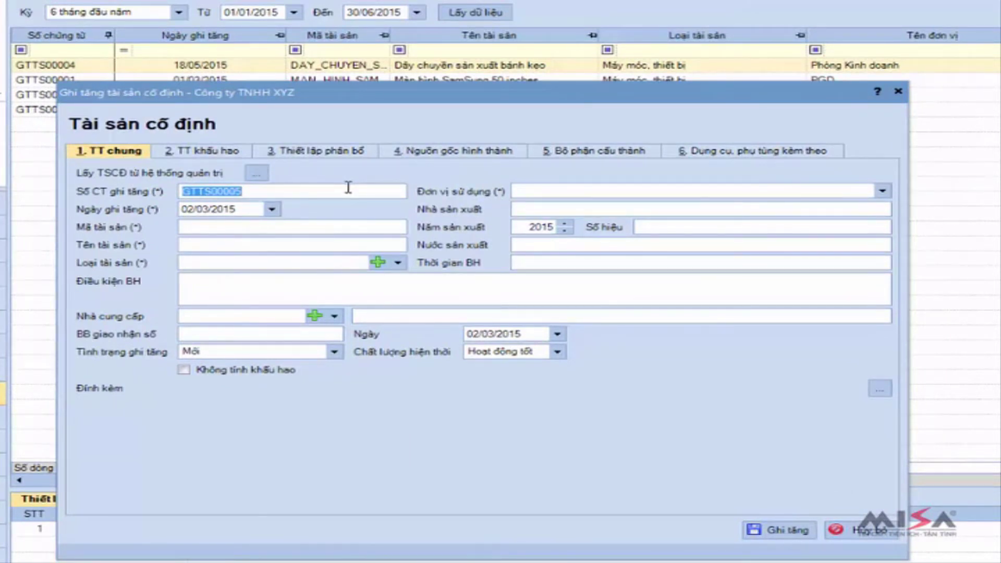
{"action": "key", "text": "Tab"}
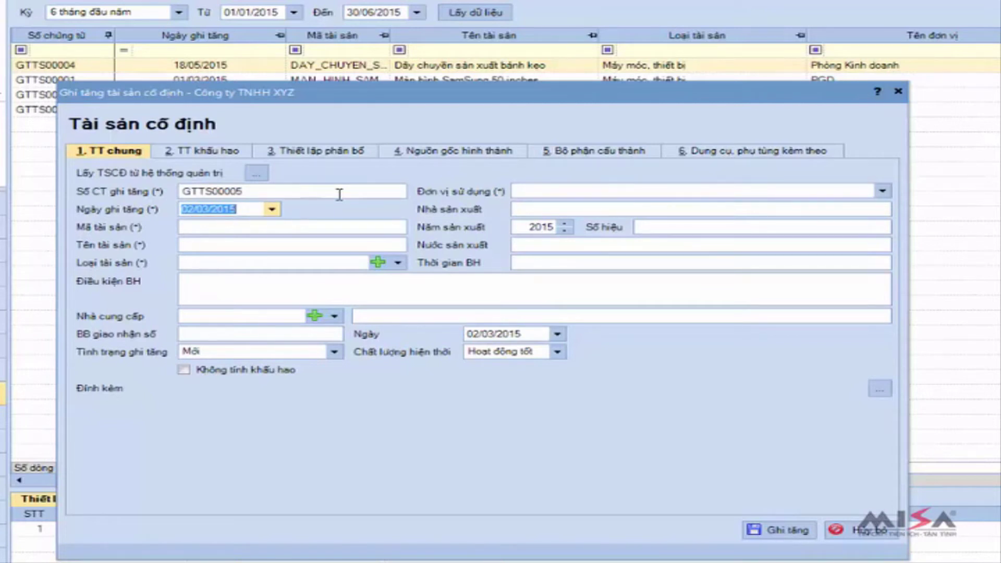
{"action": "type", "text": "02/05/2"}
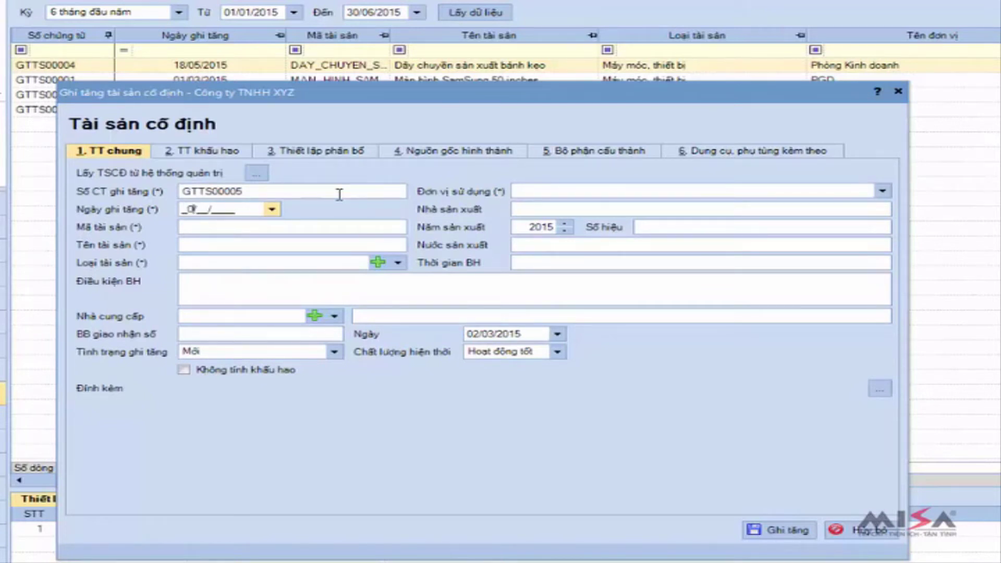
{"action": "type", "text": "015"}
{"action": "key", "text": "Tab"}
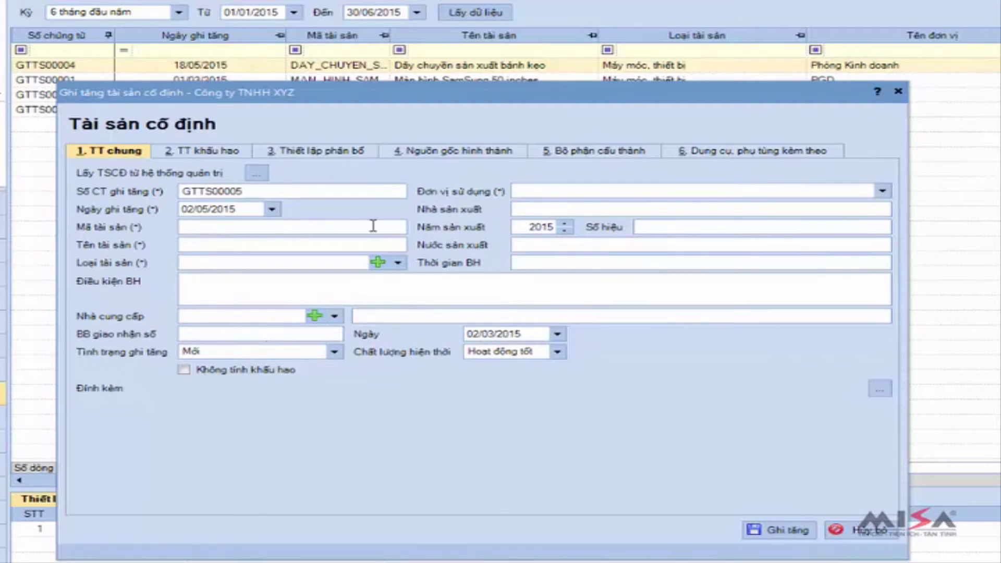
Step: Enter the asset code NHA_LAM_VIEC and the asset name Tòa nhà làm việc
{"action": "type", "text": "NHA_LAM_VIEC"}
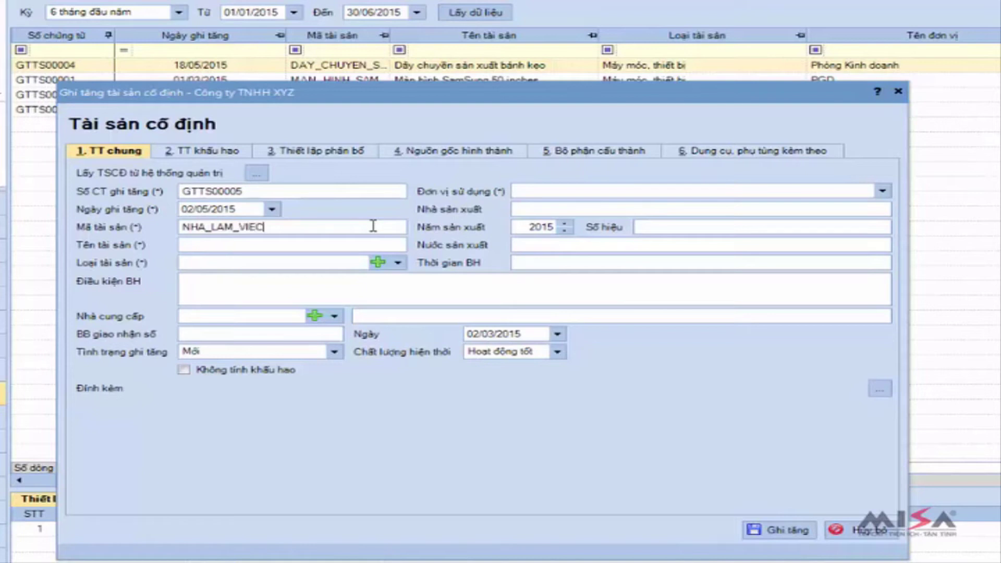
{"action": "key", "text": "Tab"}
{"action": "type", "text": "Toa nhà làm việc"}
{"action": "key", "text": "Tab"}
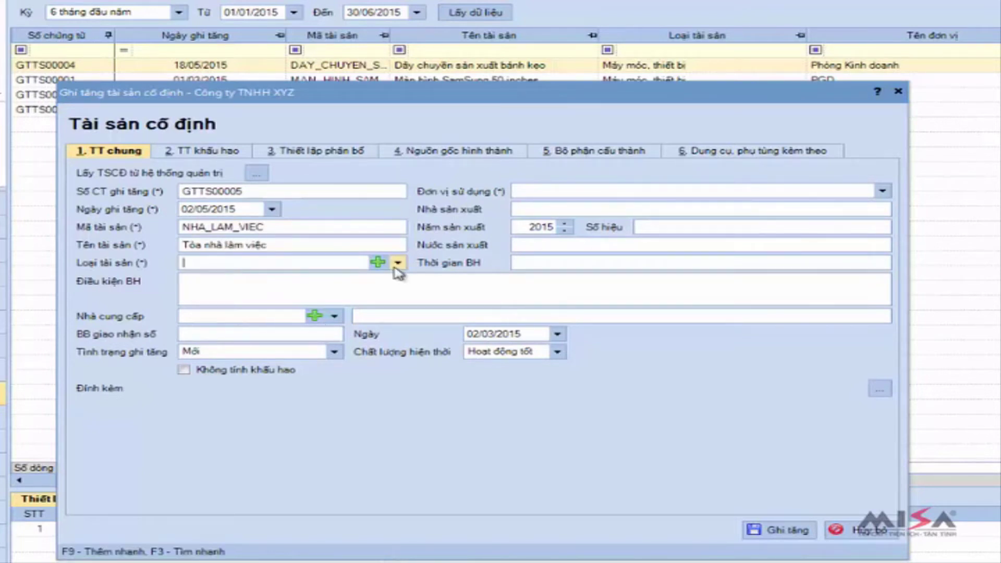
Step: Set the asset type to Nhà cửa, vật kiến trúc and the using department to Ban giám đốc
{"action": "left_click", "coordinate": [398, 262]}
{"action": "left_click", "coordinate": [399, 289]}
{"action": "left_click", "coordinate": [882, 191]}
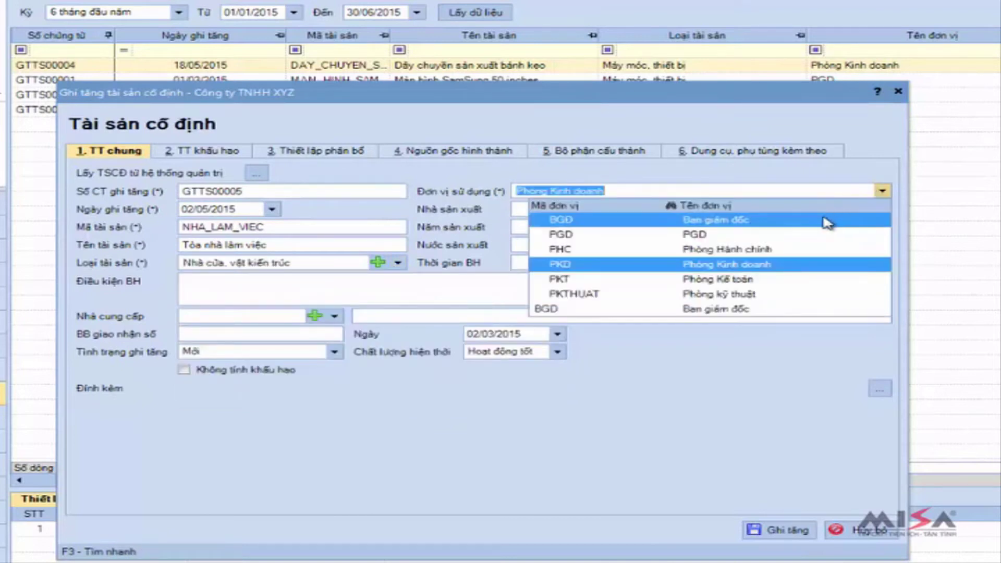
{"action": "left_click", "coordinate": [827, 219]}
Step: Enter handover record number 00221 with the date 02/05/2015 for the asset
{"action": "left_click", "coordinate": [271, 334]}
{"action": "type", "text": "00221"}
{"action": "key", "text": "Tab"}
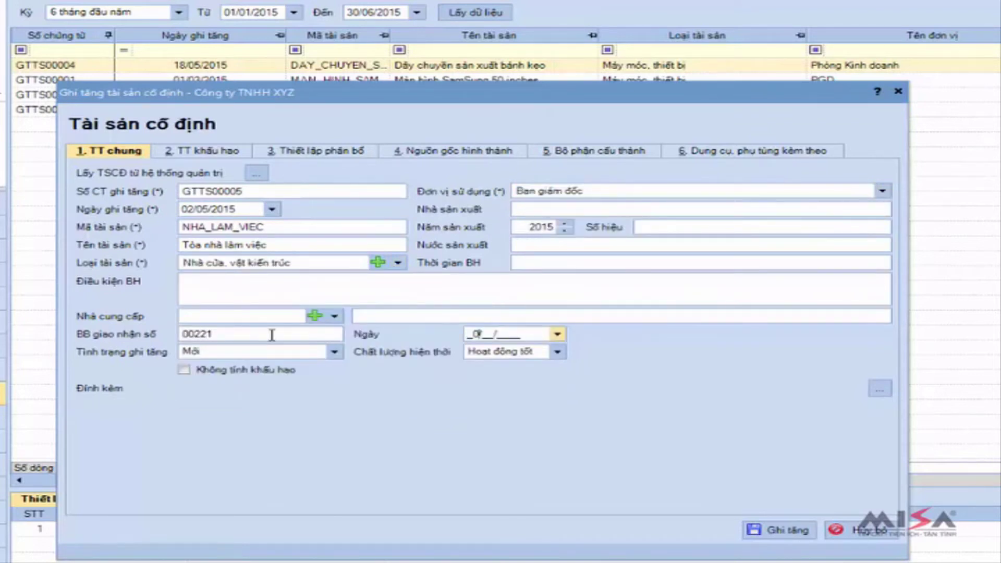
{"action": "type", "text": "02052015"}
{"action": "key", "text": "Tab"}
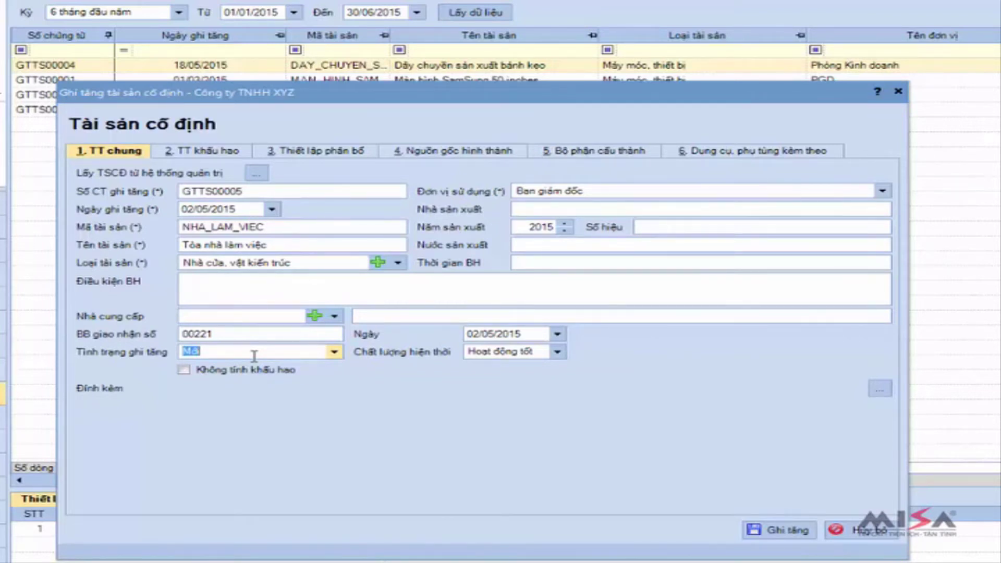
Step: Set the asset's increase condition to Mới, and switch the Không tính khấu hao option on and back off
{"action": "left_click", "coordinate": [333, 353]}
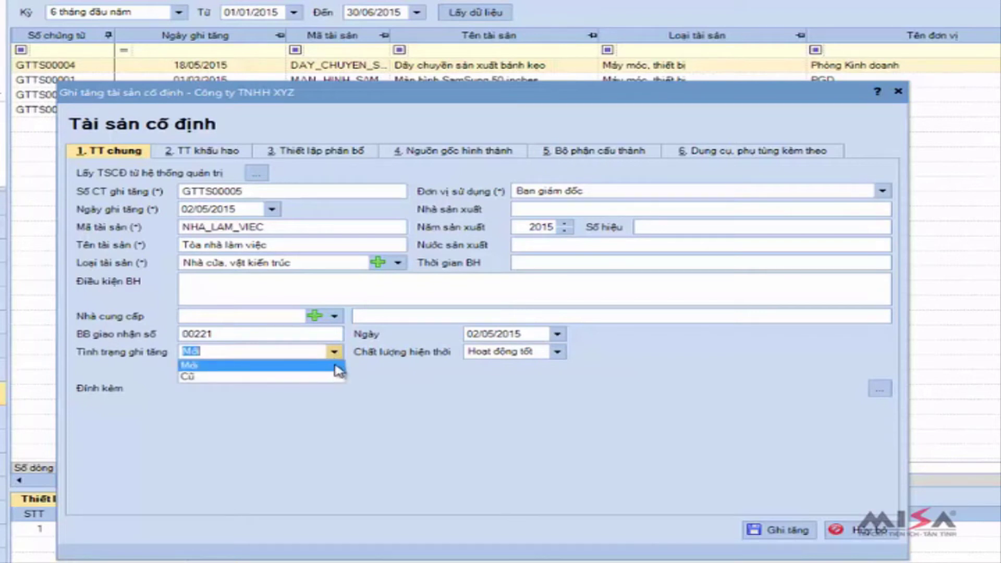
{"action": "left_click", "coordinate": [335, 365]}
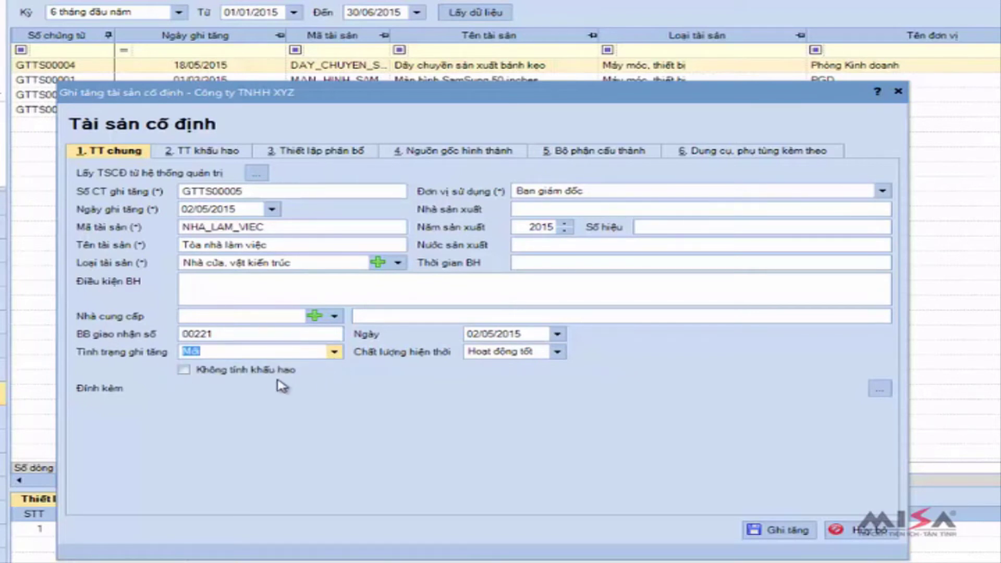
{"action": "left_click", "coordinate": [184, 371]}
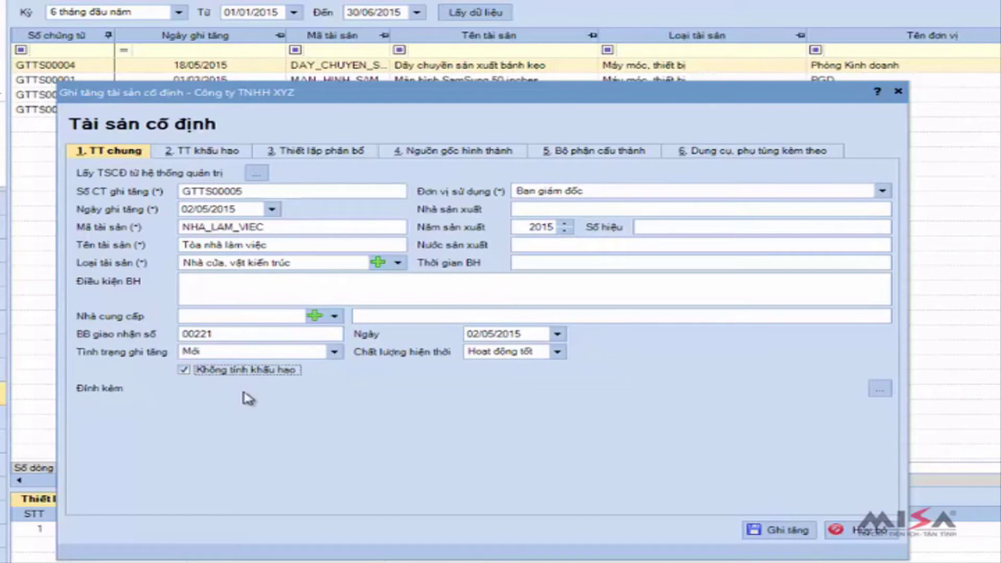
{"action": "left_click", "coordinate": [184, 370]}
Step: Open the asset's depreciation information and keep 2111 as the original cost account and 2141 as the depreciation account
{"action": "left_click", "coordinate": [226, 156]}
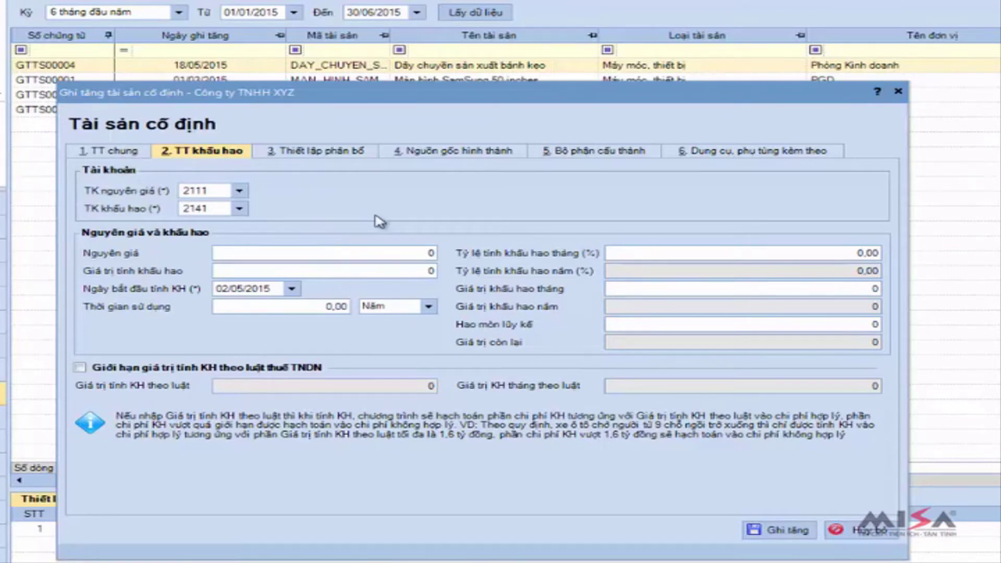
{"action": "left_click", "coordinate": [239, 191]}
{"action": "left_click", "coordinate": [239, 191]}
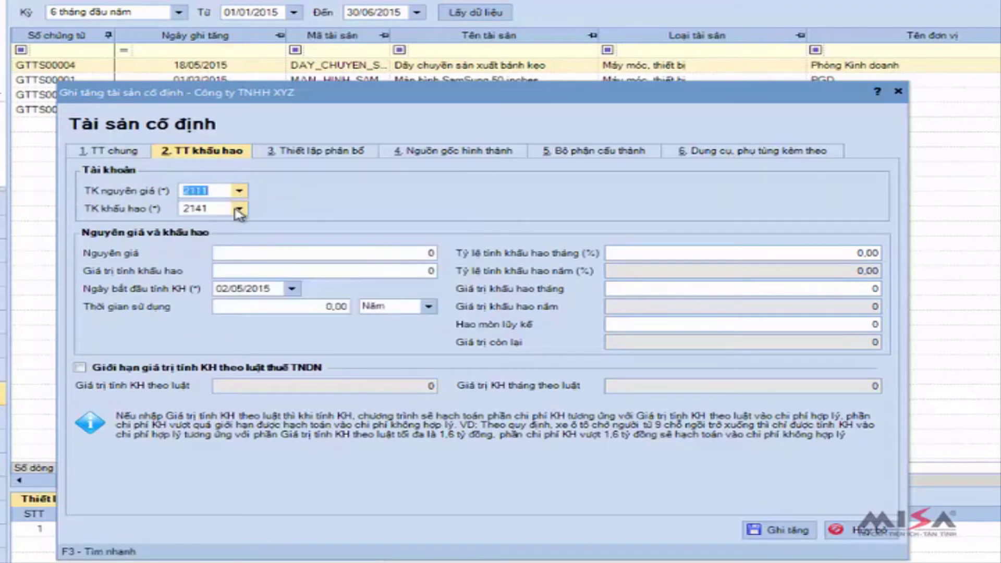
{"action": "left_click", "coordinate": [239, 209]}
{"action": "left_click", "coordinate": [238, 210]}
Step: Set the asset's original cost (Nguyên giá) to 5.000.000.000
{"action": "key", "text": "Tab"}
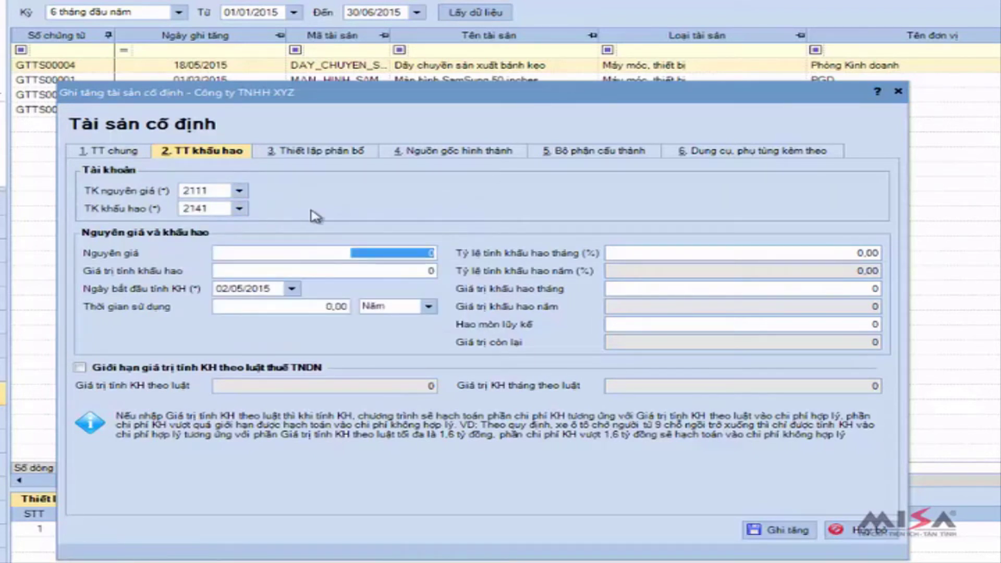
{"action": "type", "text": "5.000.000.0"}
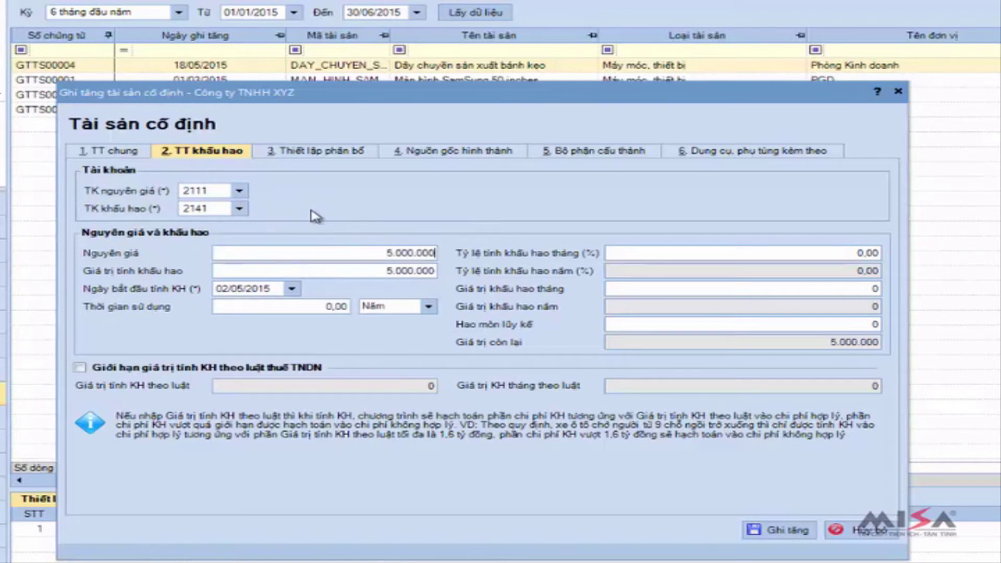
{"action": "type", "text": "00"}
{"action": "key", "text": "Tab"}
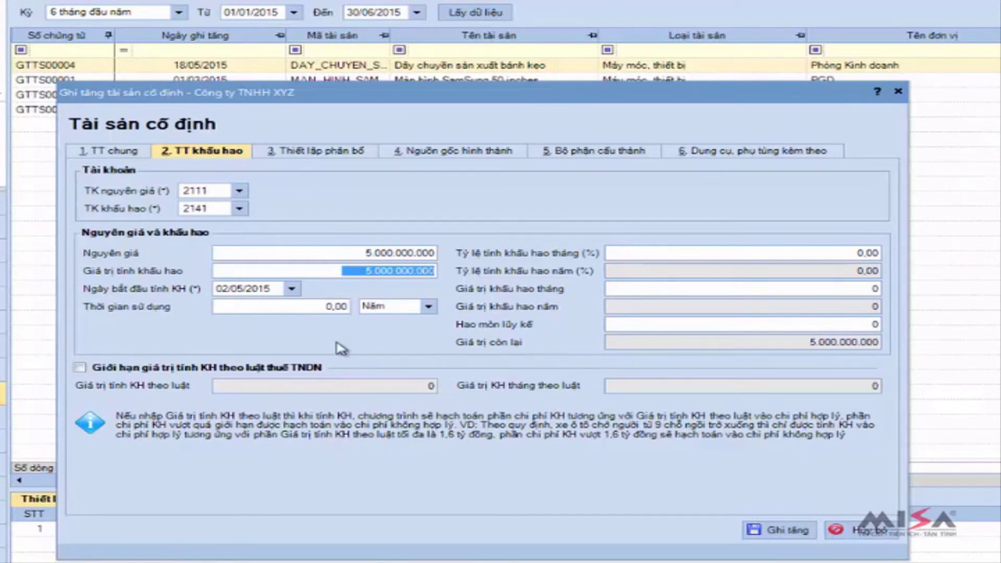
Step: Set the useful life to 50 years and enable the depreciation value limit under corporate income tax law (Giới hạn giá trị tính KH theo luật thuế TNDN)
{"action": "key", "text": "Tab"}
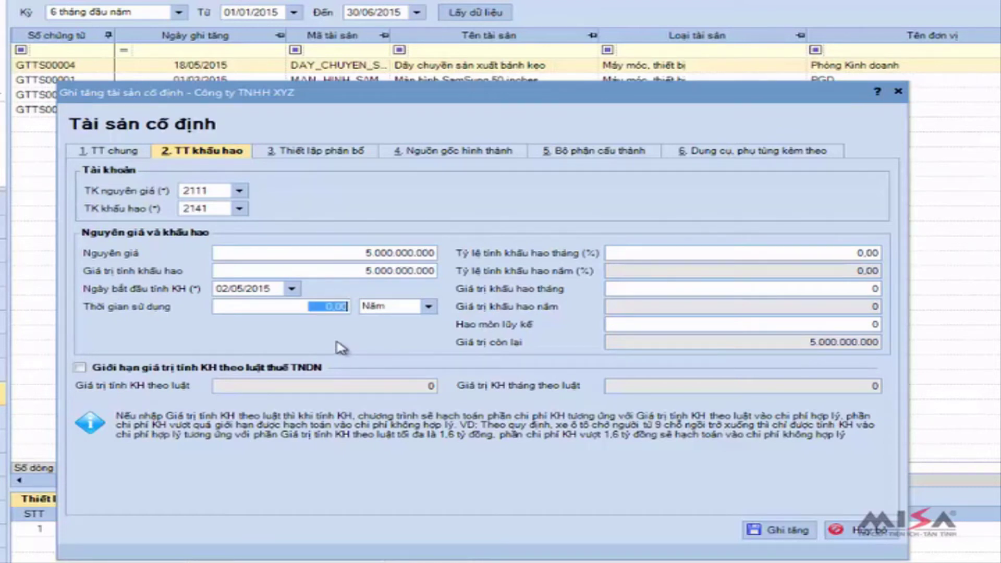
{"action": "type", "text": "50"}
{"action": "key", "text": "Tab"}
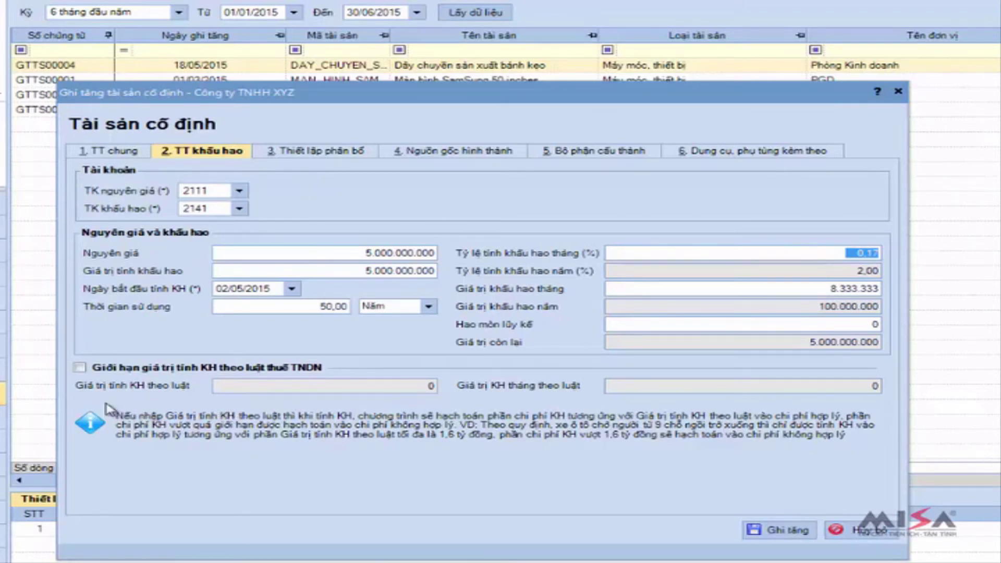
{"action": "left_click", "coordinate": [80, 367]}
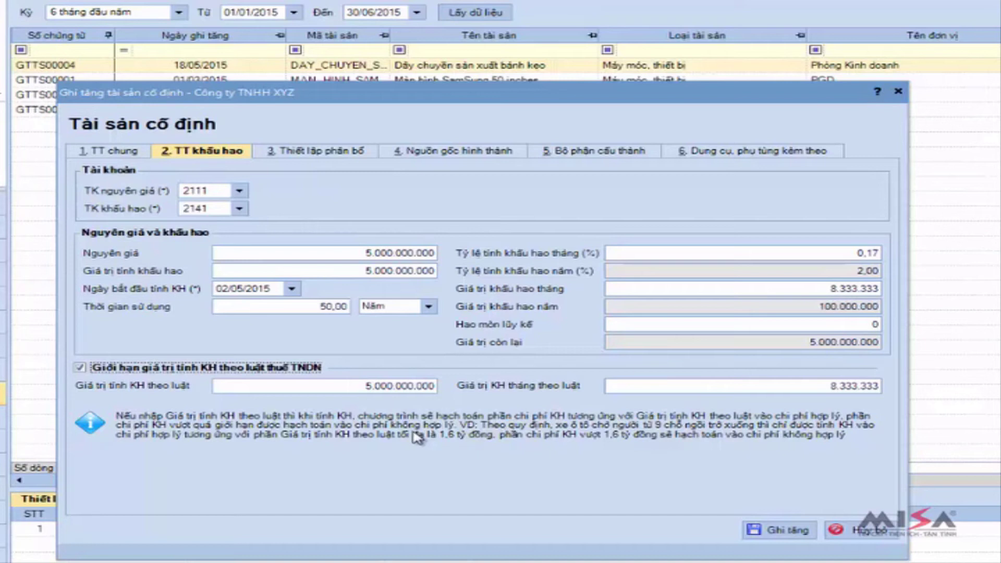
Step: Turn off the Giới hạn giá trị tính KH theo luật thuế TNDN option, and keep the cost allocation at 100% to BGĐ with expense account 6424
{"action": "left_click", "coordinate": [79, 368]}
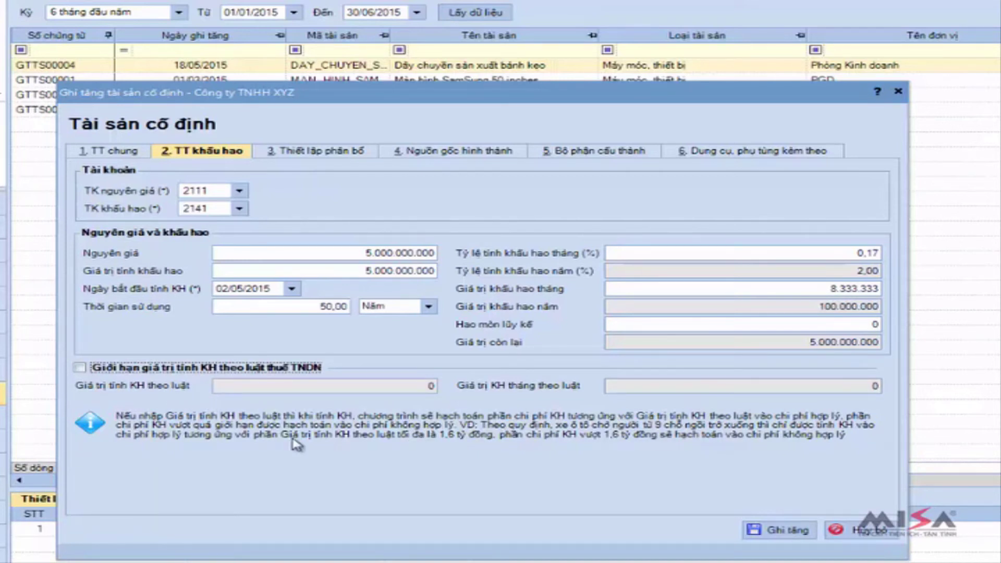
{"action": "left_click", "coordinate": [316, 152]}
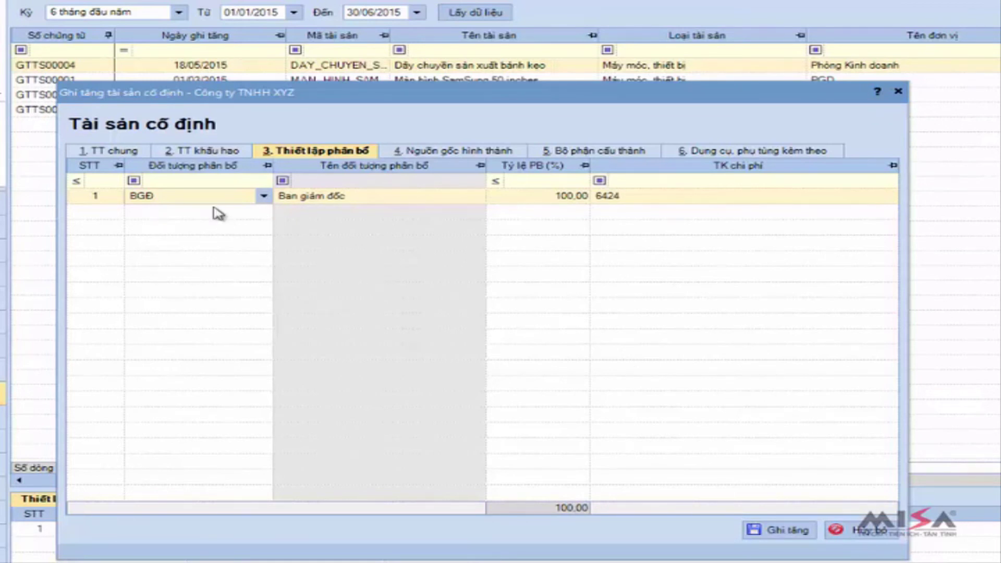
{"action": "left_click", "coordinate": [235, 200]}
{"action": "left_click", "coordinate": [552, 201]}
{"action": "left_click", "coordinate": [570, 197]}
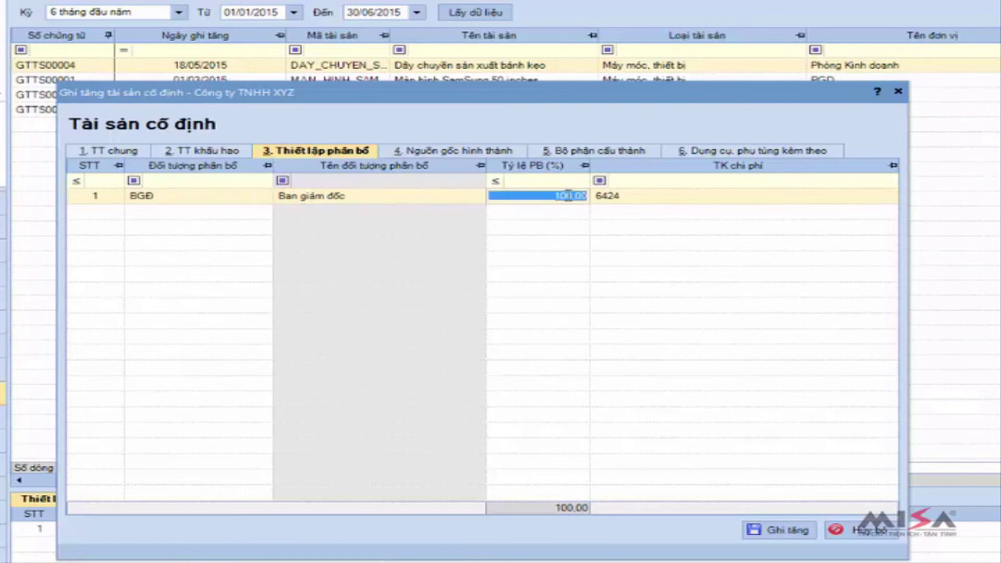
{"action": "left_click", "coordinate": [686, 199]}
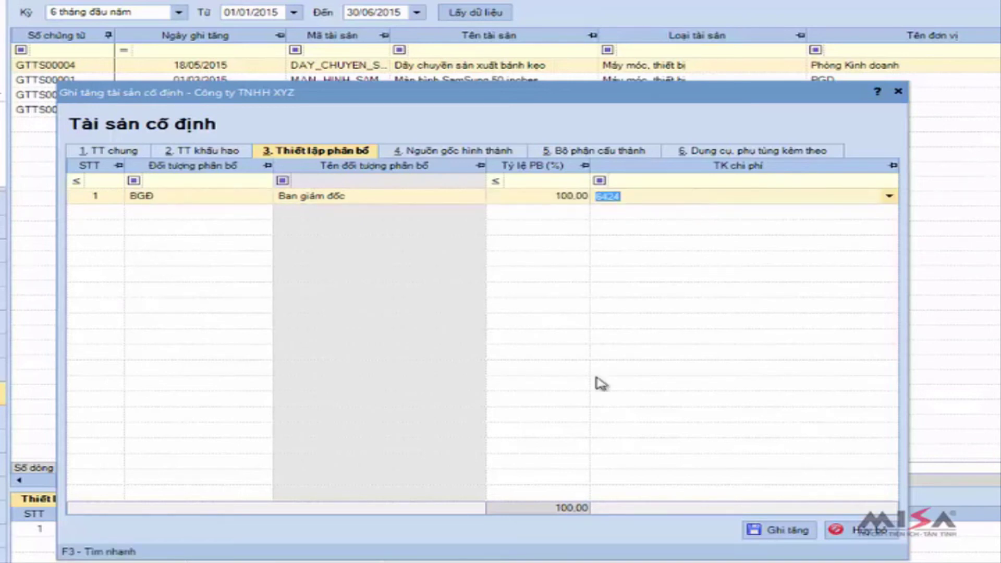
Step: Attach voucher NVK00010 as the asset's source of formation, filtering by voucher type Chứng từ nghiệp vụ khác and period Tháng 5
{"action": "left_click", "coordinate": [498, 152]}
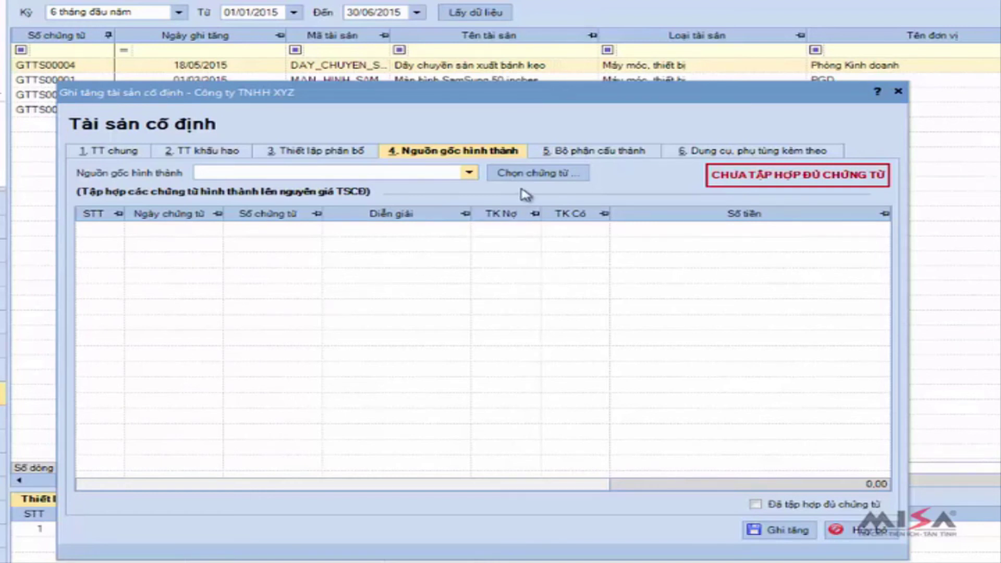
{"action": "left_click", "coordinate": [534, 176]}
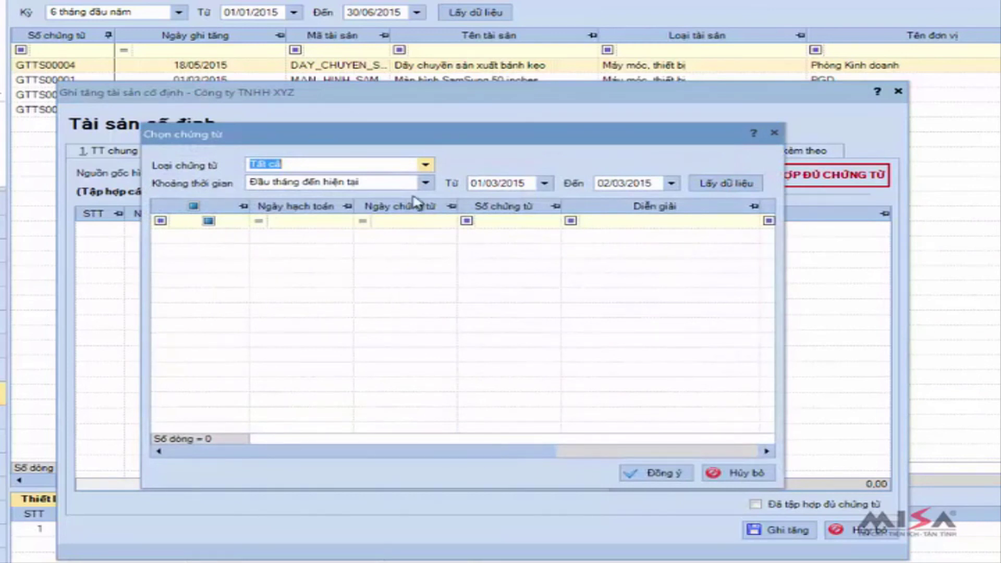
{"action": "left_click", "coordinate": [425, 165]}
{"action": "left_click", "coordinate": [394, 212]}
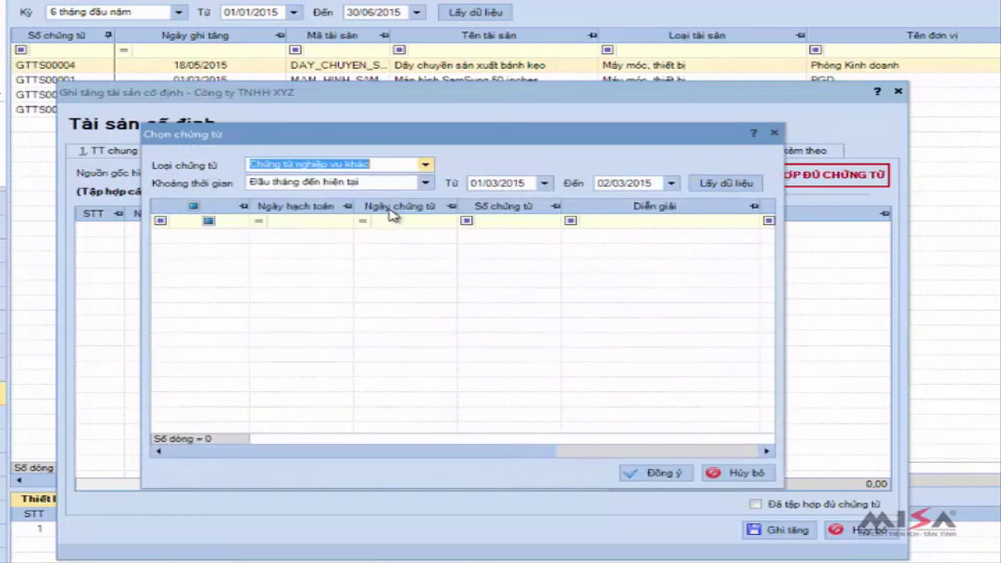
{"action": "left_click", "coordinate": [425, 182]}
{"action": "scroll", "coordinate": [432, 276], "scroll_direction": "down", "scroll_amount": 2}
{"action": "left_click", "coordinate": [373, 249]}
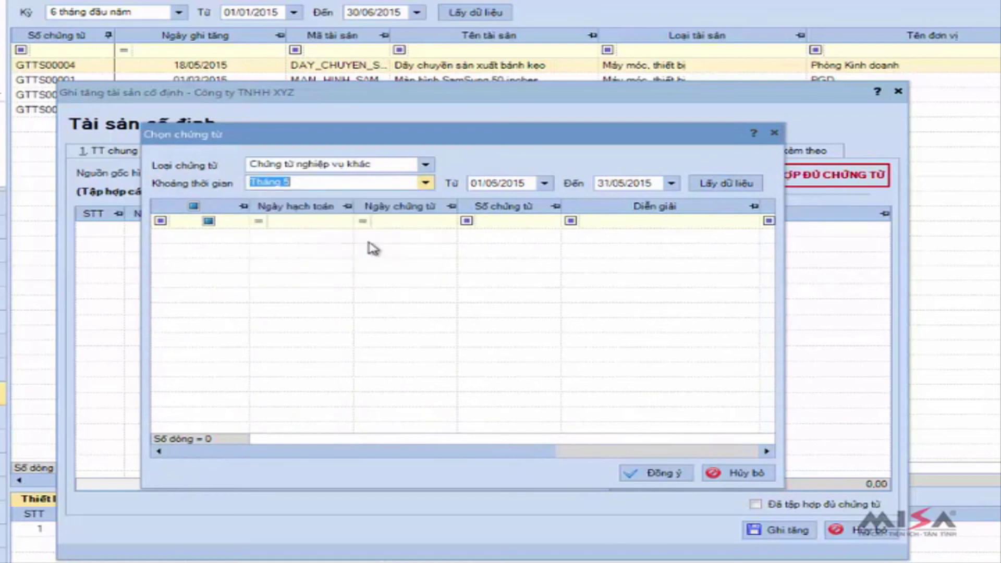
{"action": "left_click", "coordinate": [713, 184]}
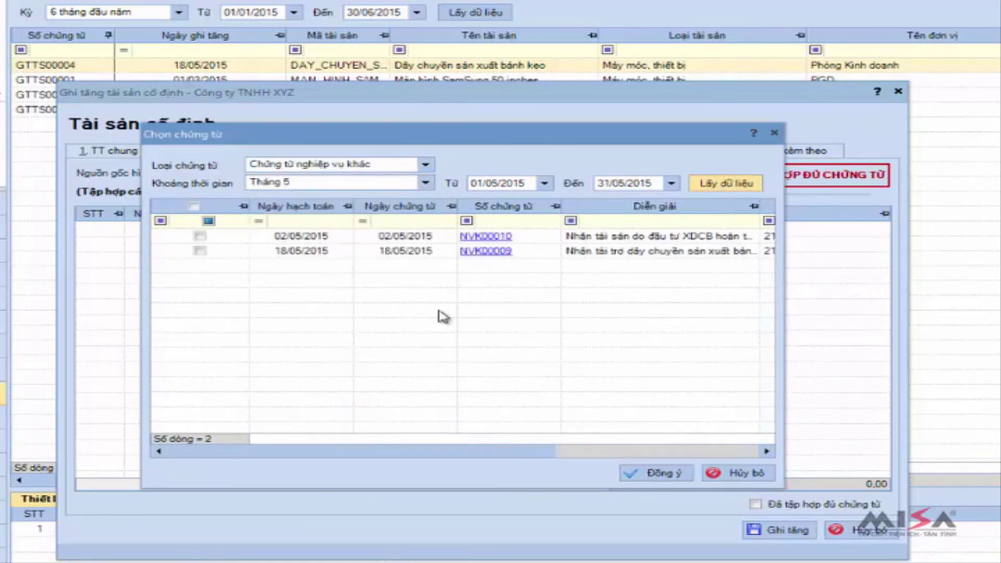
{"action": "left_click", "coordinate": [199, 236]}
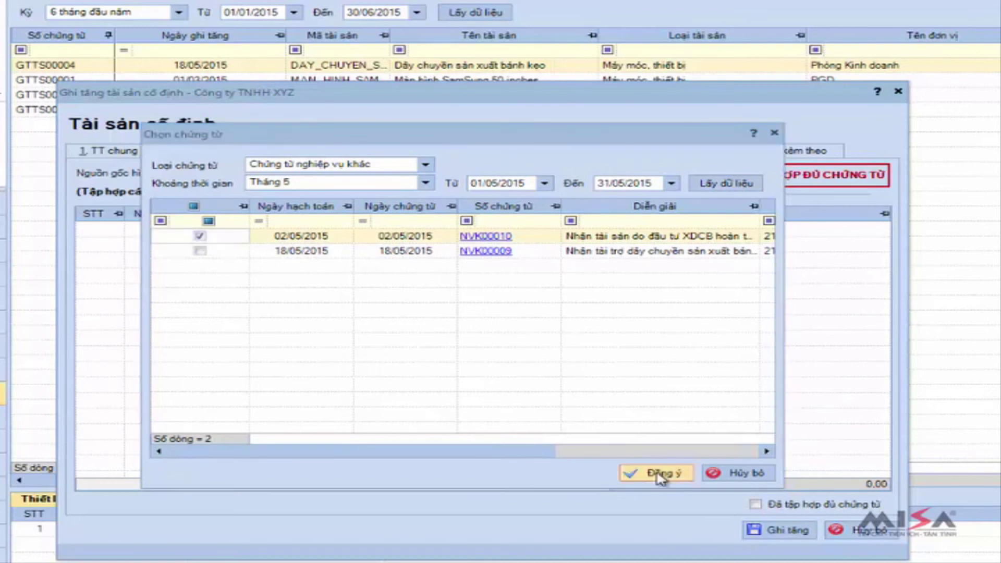
{"action": "left_click", "coordinate": [656, 473]}
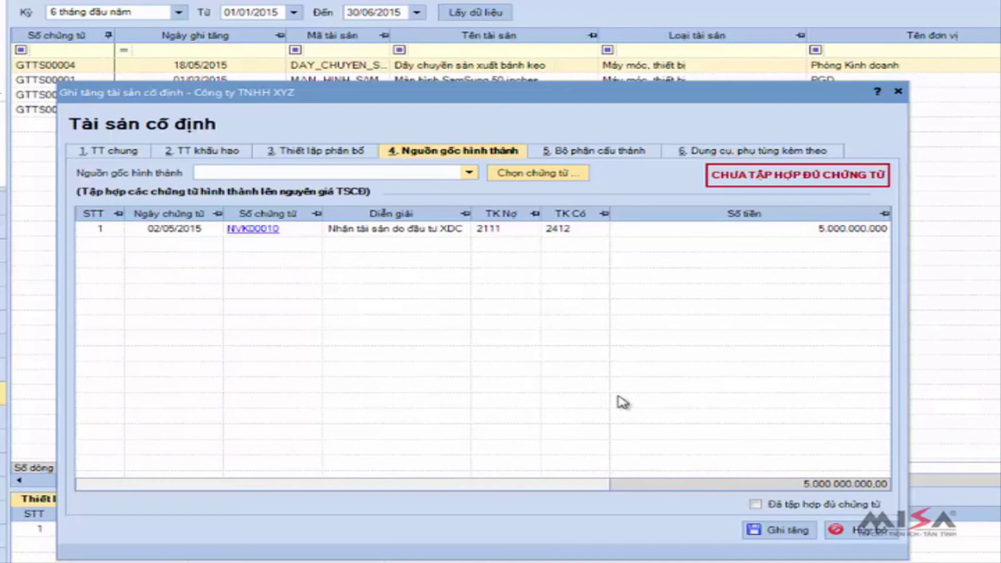
Step: Review the asset's components and accompanying tools lists, and look at the selection window for fixed assets from the management system without choosing one
{"action": "left_click", "coordinate": [626, 158]}
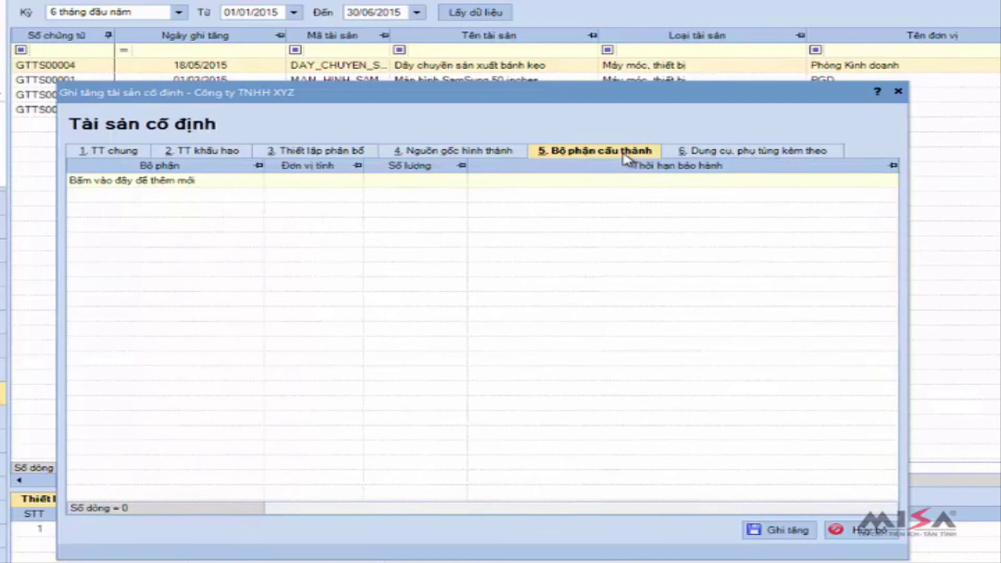
{"action": "left_click", "coordinate": [749, 154]}
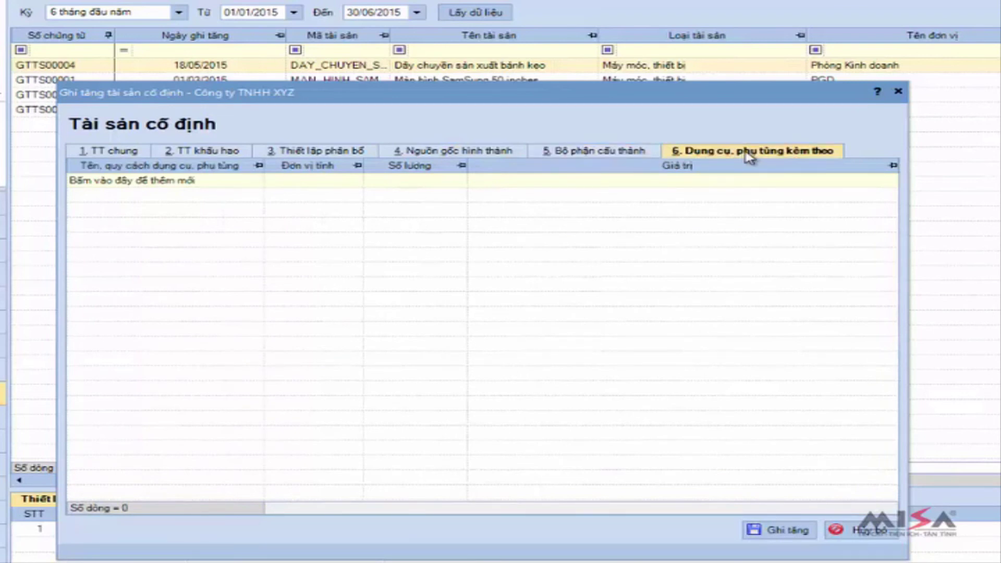
{"action": "left_click", "coordinate": [111, 154]}
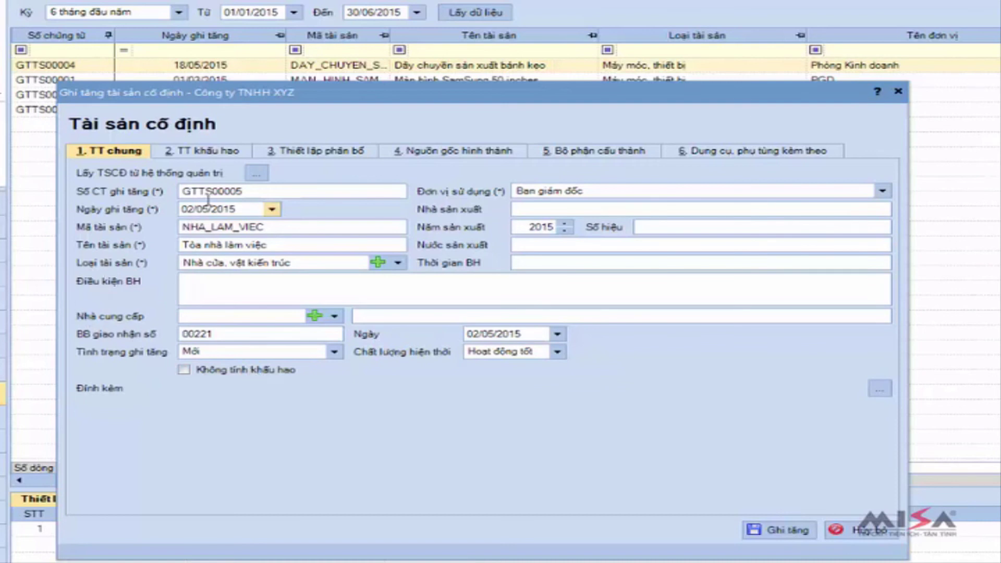
{"action": "left_click", "coordinate": [257, 177]}
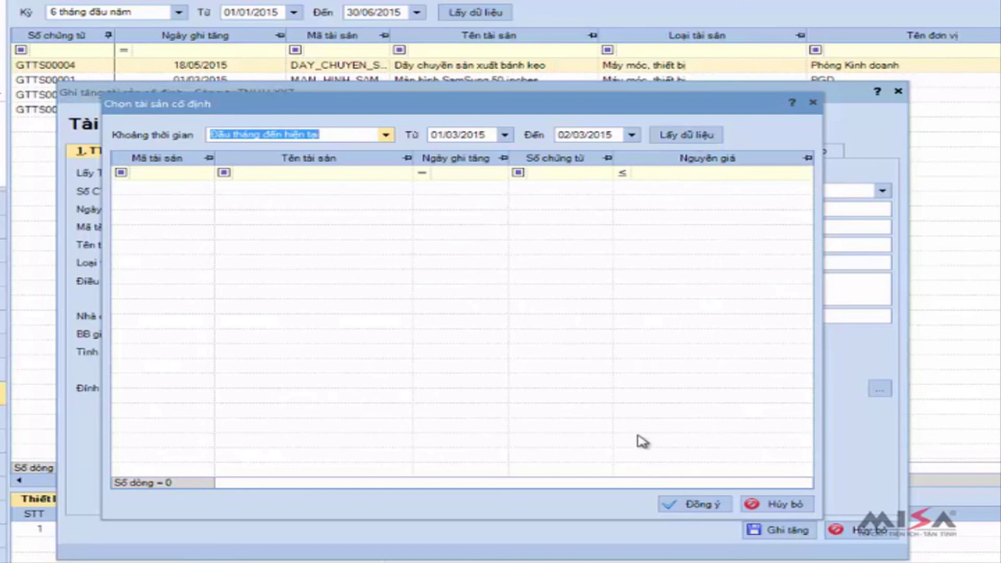
{"action": "left_click", "coordinate": [751, 509]}
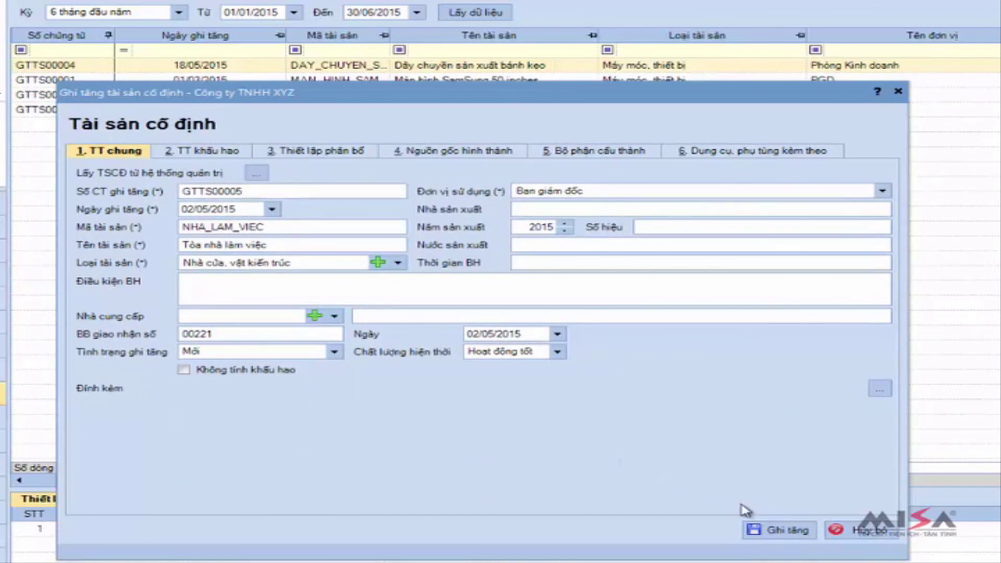
Step: Save the fixed asset increase for Tòa nhà làm việc and open the asset register (Sổ tài sản)
{"action": "left_click", "coordinate": [782, 531]}
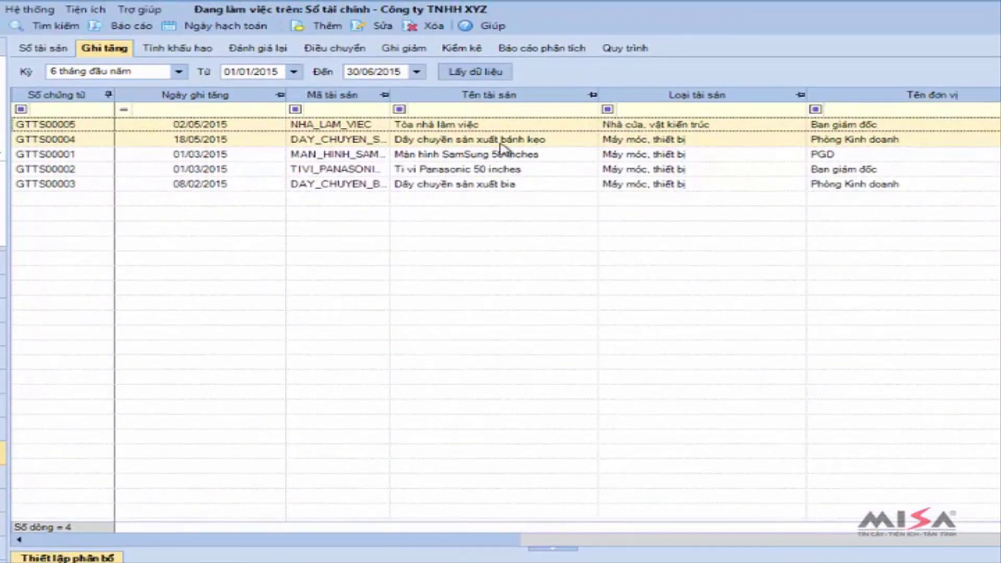
{"action": "left_click", "coordinate": [44, 48]}
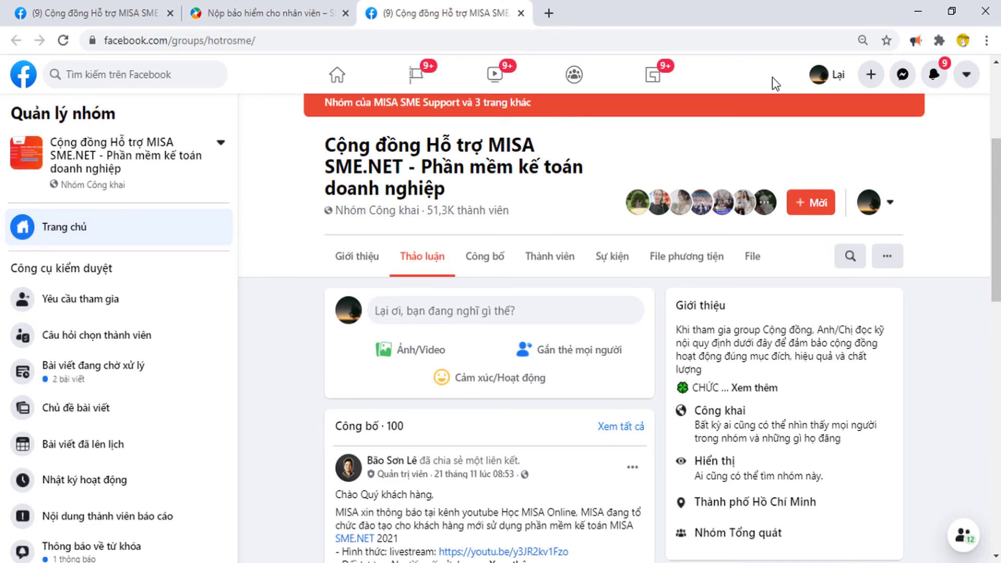
Step: Switch to the MISA SME.NET support group on Facebook and draft a post reading "Cho mình hỏi vấn đề lập chứng từ......"
{"action": "left_click", "coordinate": [453, 311]}
{"action": "type", "text": "Cho mình hoỏi vấn đề lập chứng từ..."}
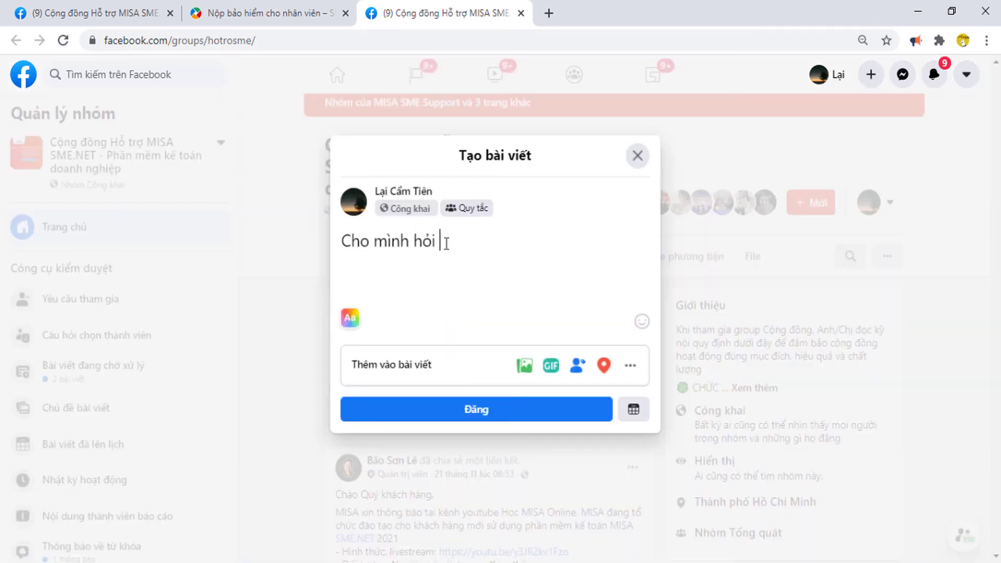
{"action": "type", "text": "......"}
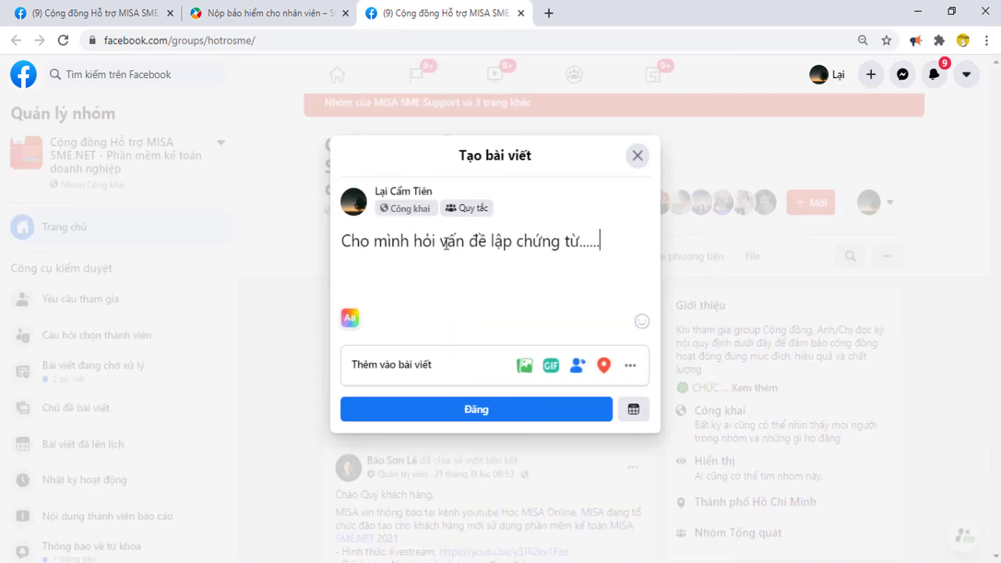